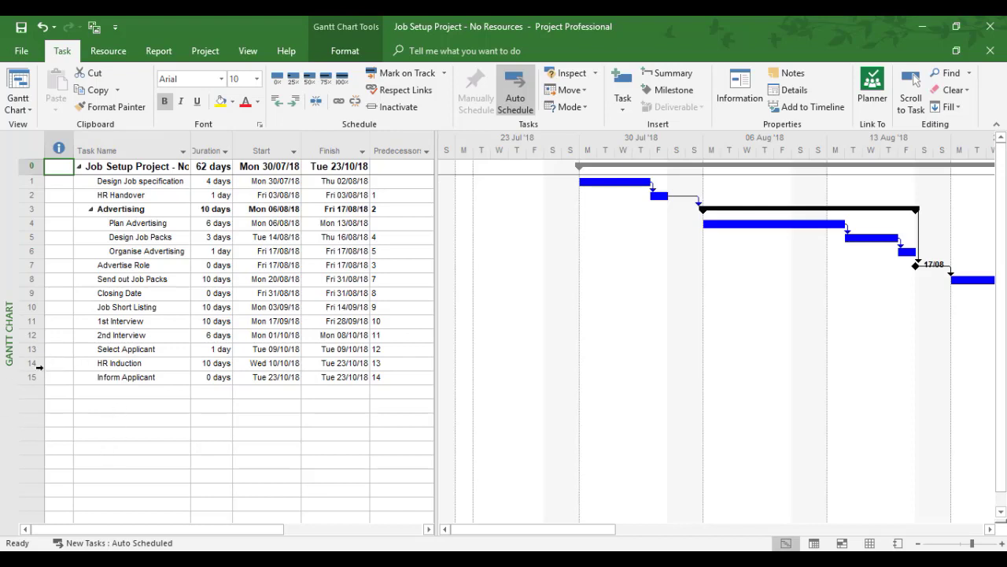
# Step: Remove the links between Select Applicant, HR Induction and Inform Applicant
pyautogui.moveTo(32, 346); pyautogui.dragTo(29, 377)
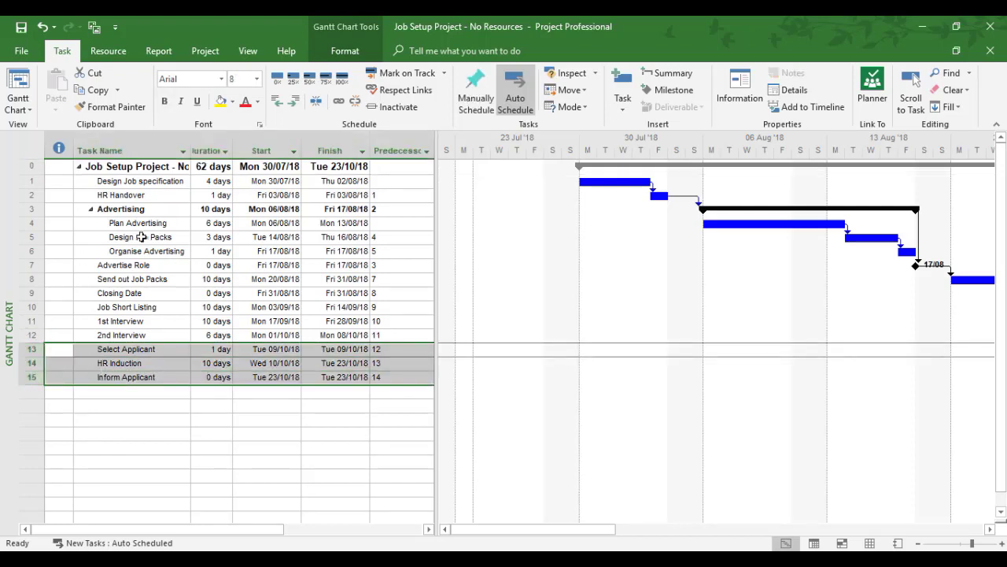
pyautogui.click(354, 107)
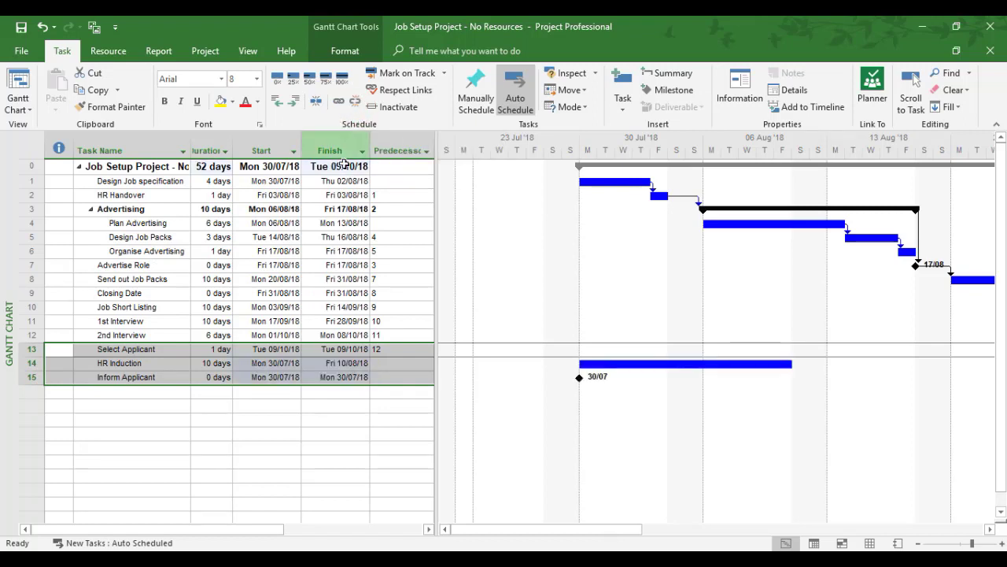
pyautogui.click(260, 422)
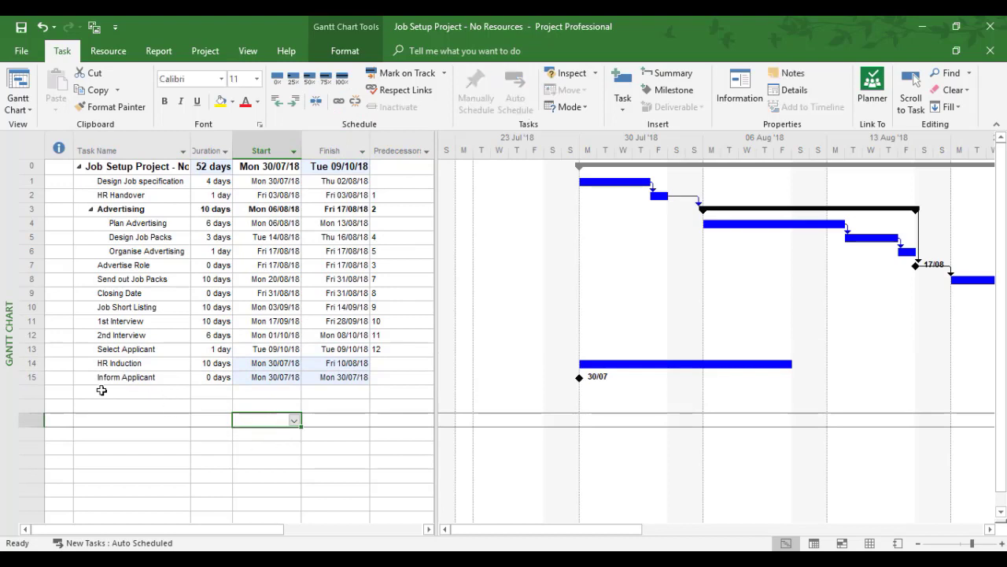
# Step: Move Inform Applicant above HR Induction and link the three tasks finish-to-start in order
pyautogui.click(28, 377)
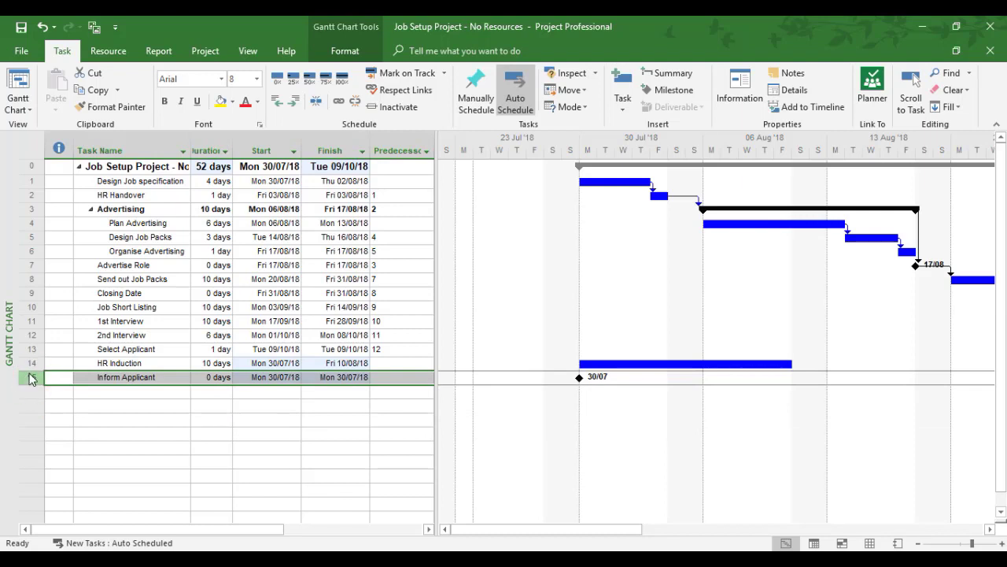
pyautogui.moveTo(29, 377); pyautogui.dragTo(29, 361)
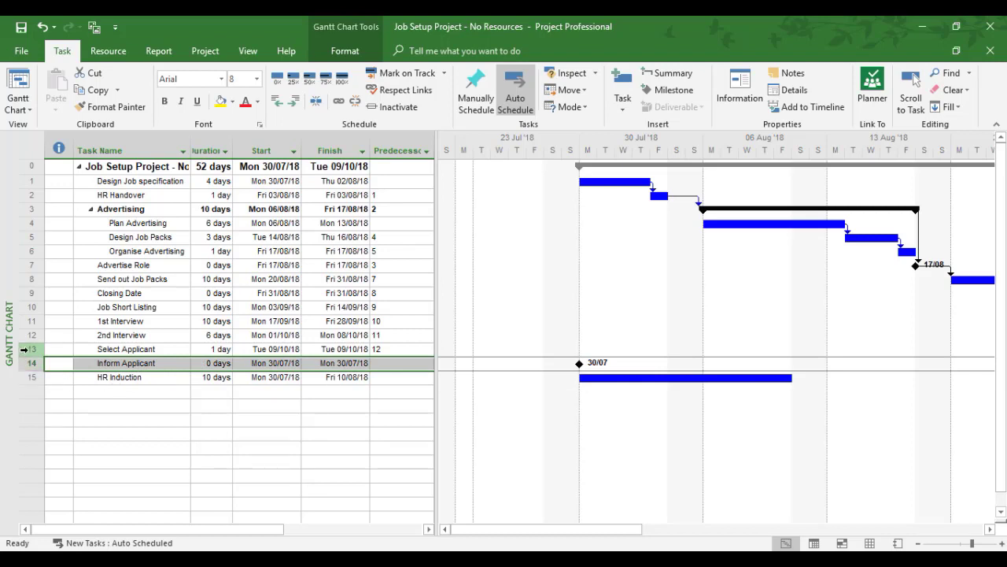
pyautogui.moveTo(25, 349); pyautogui.dragTo(32, 378)
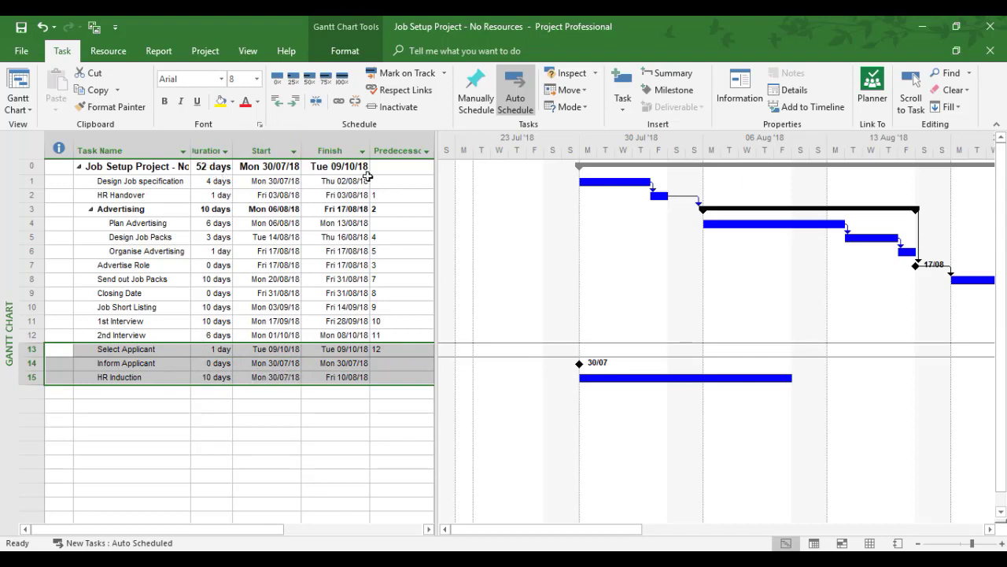
pyautogui.click(339, 102)
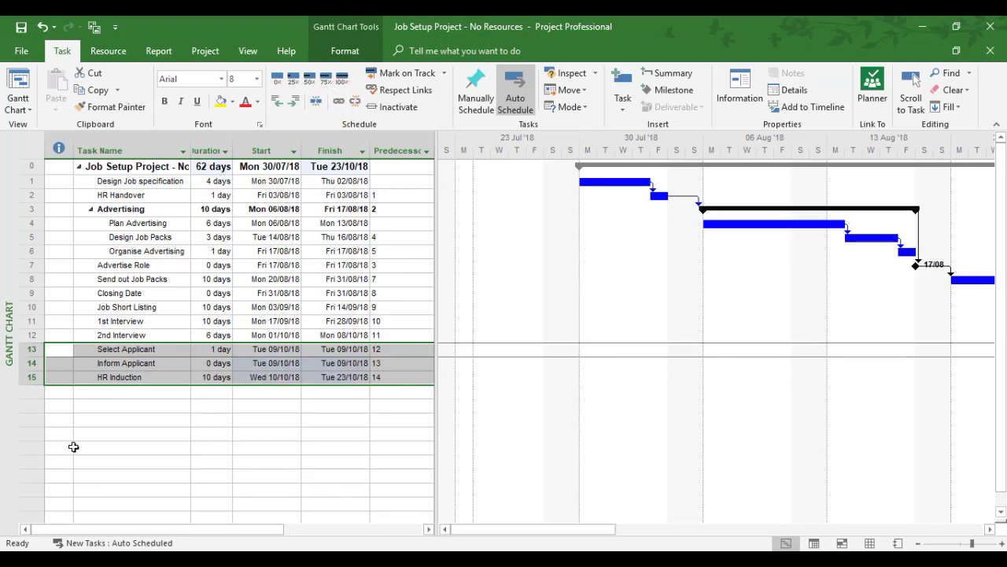
pyautogui.click(113, 387)
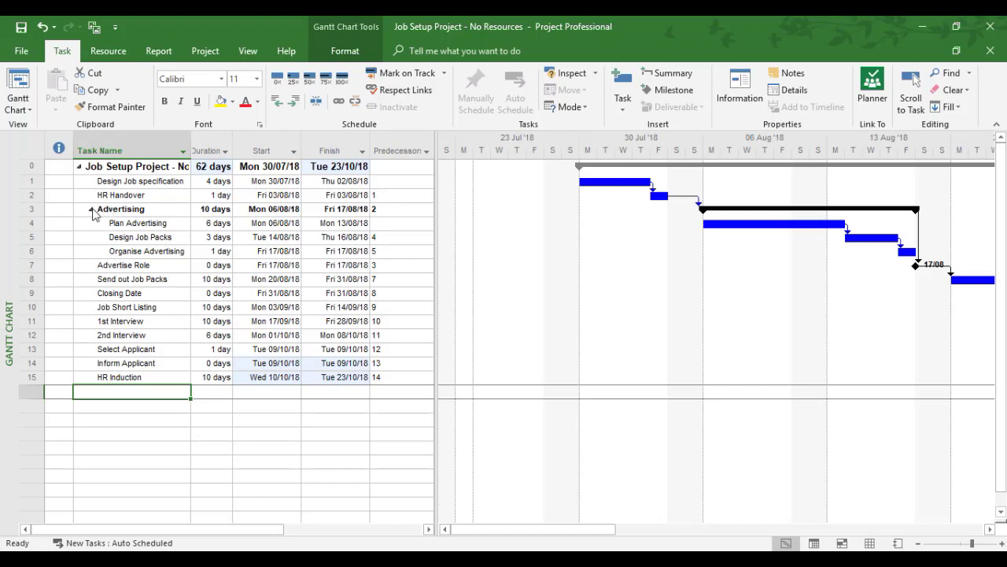
pyautogui.click(90, 209)
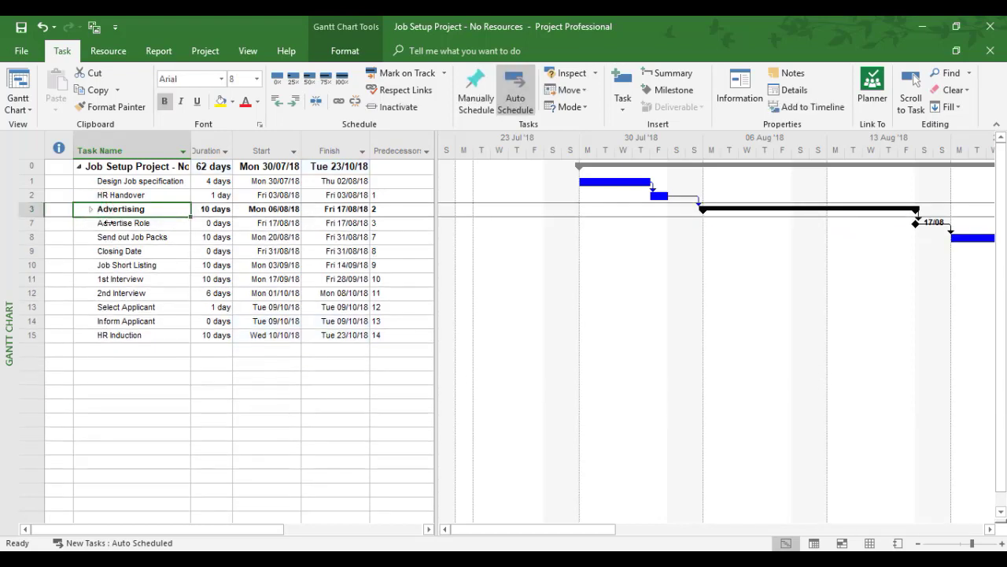
pyautogui.click(91, 210)
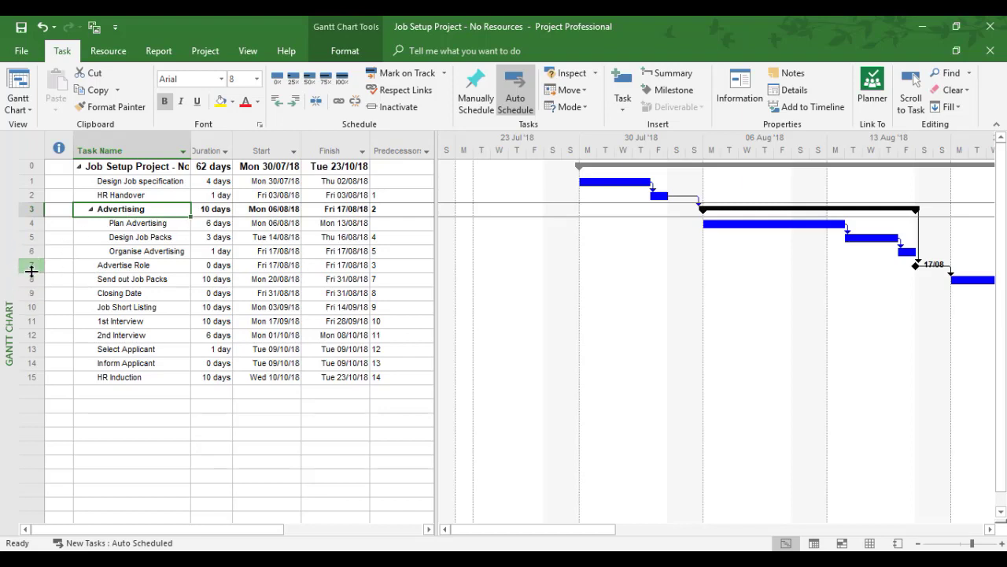
# Step: Unlink HR Handover from Advertising so Advertising starts Mon 30/07/18 and the project shortens to 57 days
pyautogui.moveTo(29, 251); pyautogui.dragTo(30, 265)
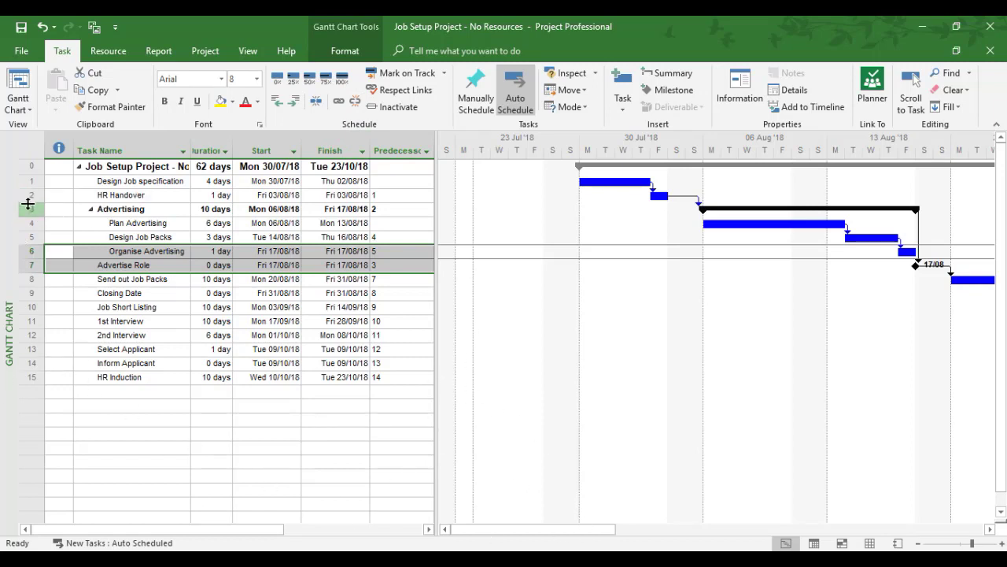
pyautogui.moveTo(28, 194); pyautogui.dragTo(28, 209)
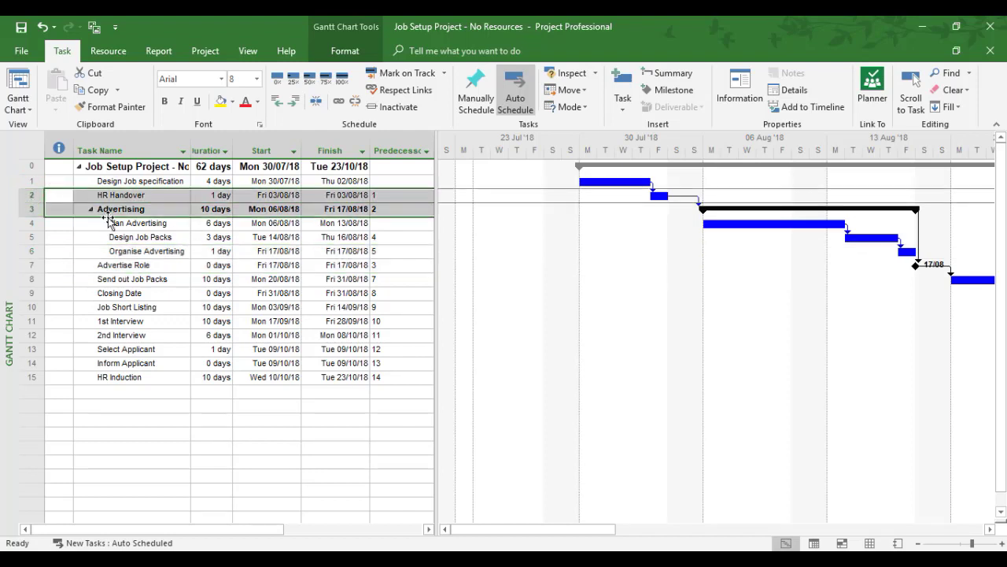
pyautogui.click(358, 105)
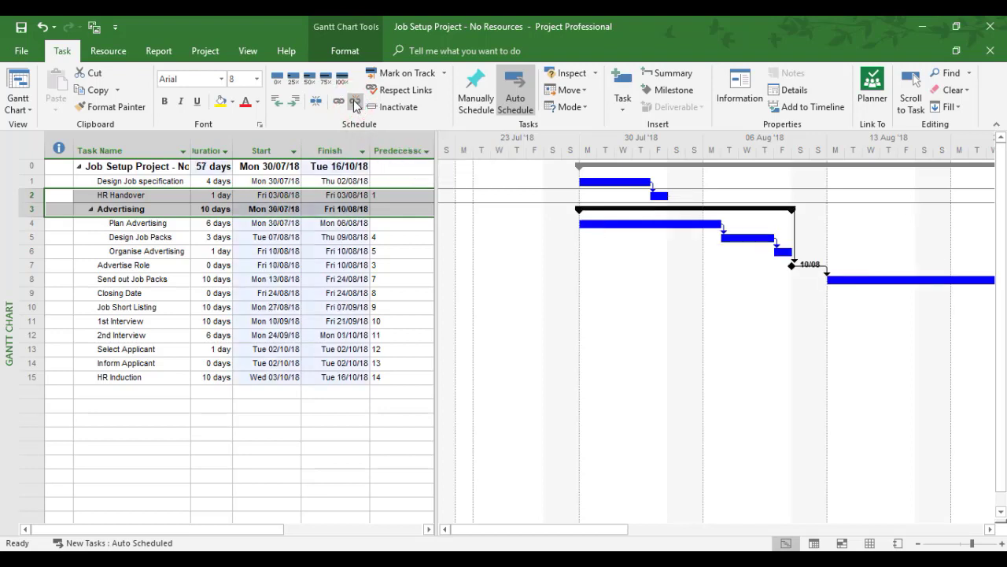
pyautogui.click(32, 223)
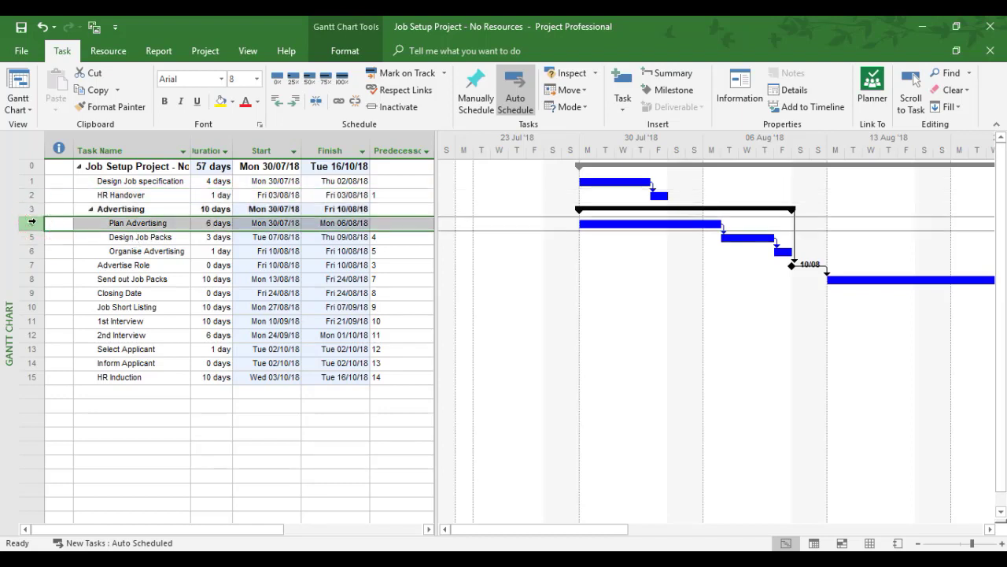
# Step: Outdent Plan Advertising, Design Job Packs and Organise Advertising out of the Advertising summary
pyautogui.moveTo(32, 222); pyautogui.dragTo(33, 251)
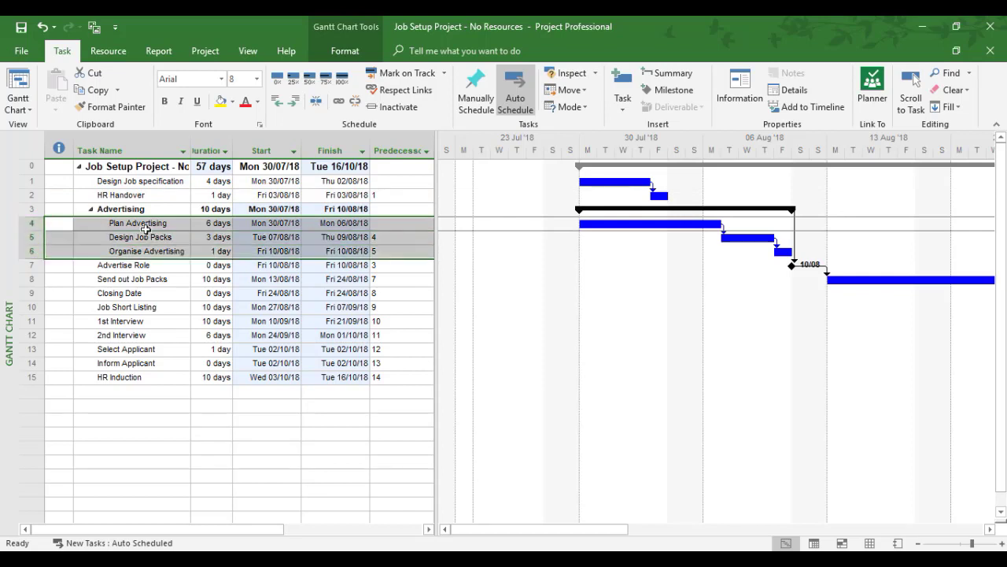
pyautogui.click(275, 108)
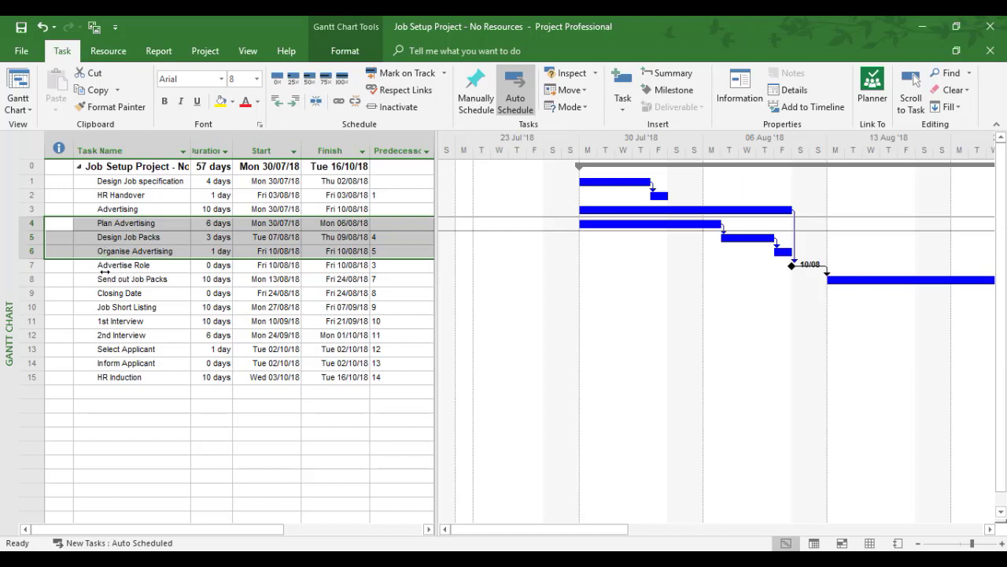
# Step: Set Advertise Role's predecessor link to Advertising to type (None), moving it to Mon 30/07/18
pyautogui.click(105, 269)
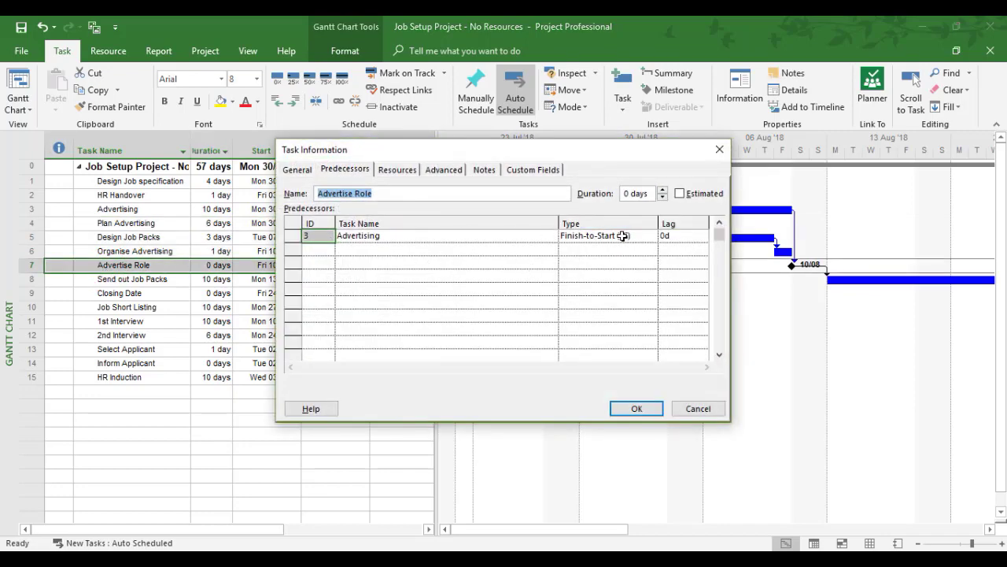
pyautogui.click(623, 235)
pyautogui.click(650, 236)
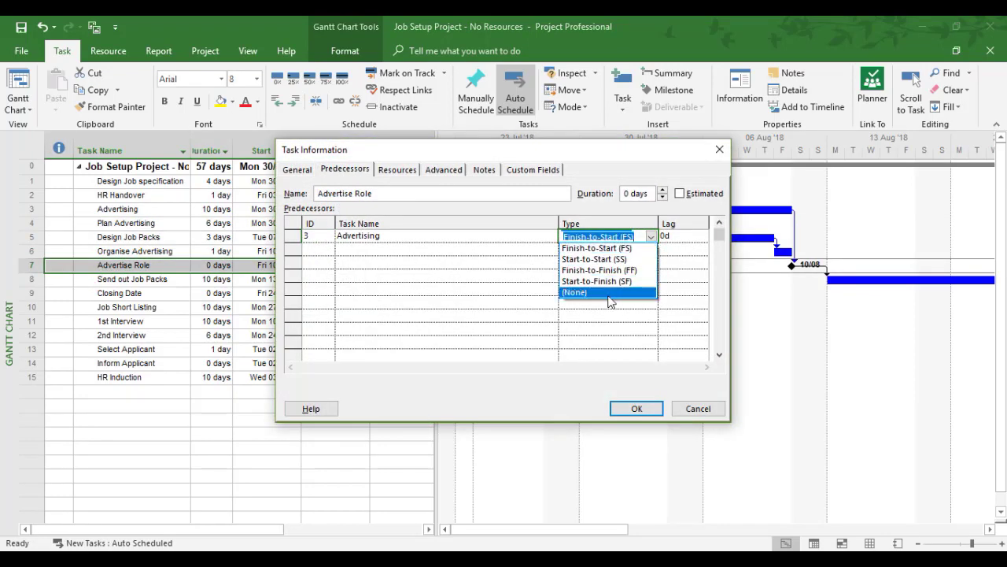
pyautogui.click(604, 294)
pyautogui.click(637, 408)
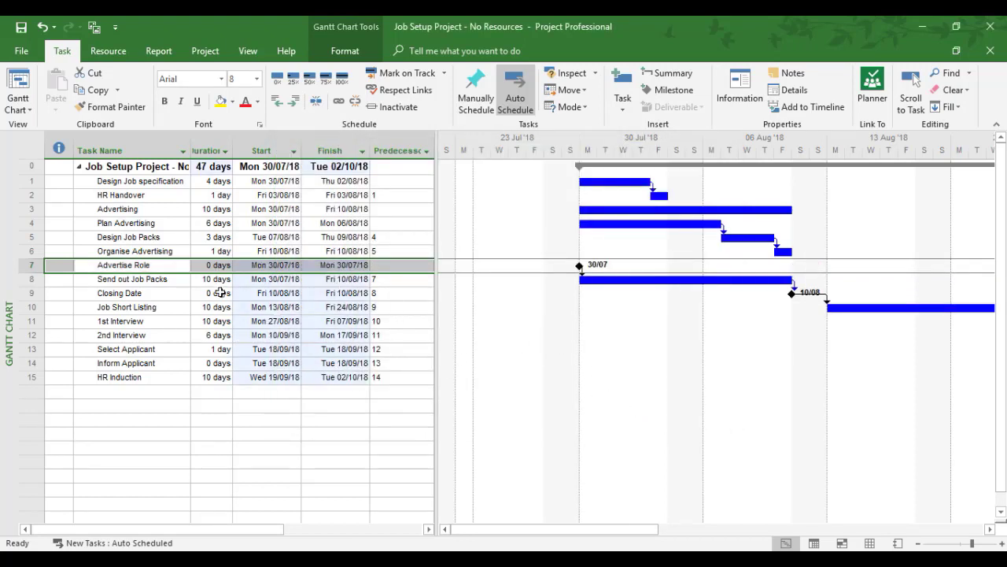
pyautogui.click(28, 239)
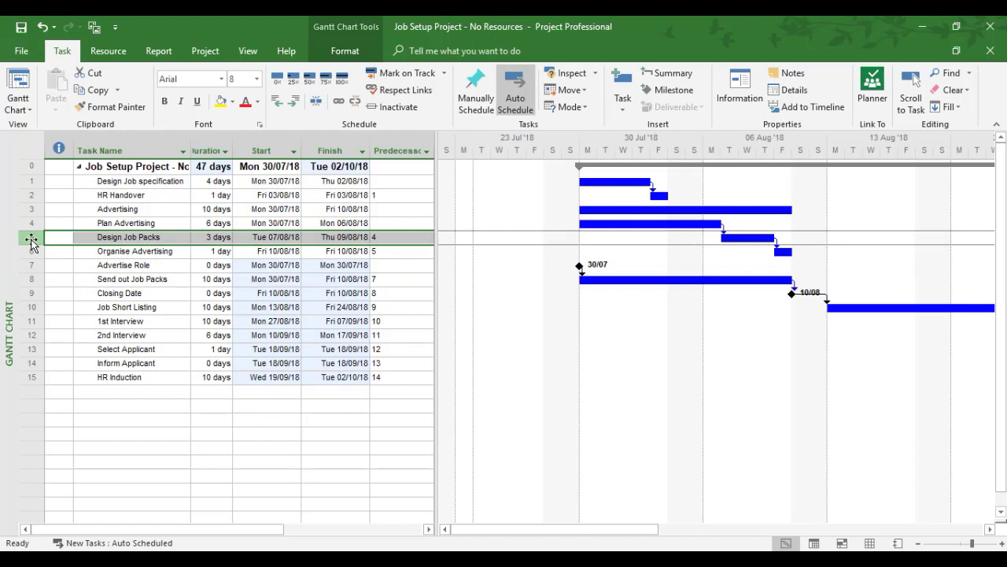
pyautogui.rightClick(32, 241)
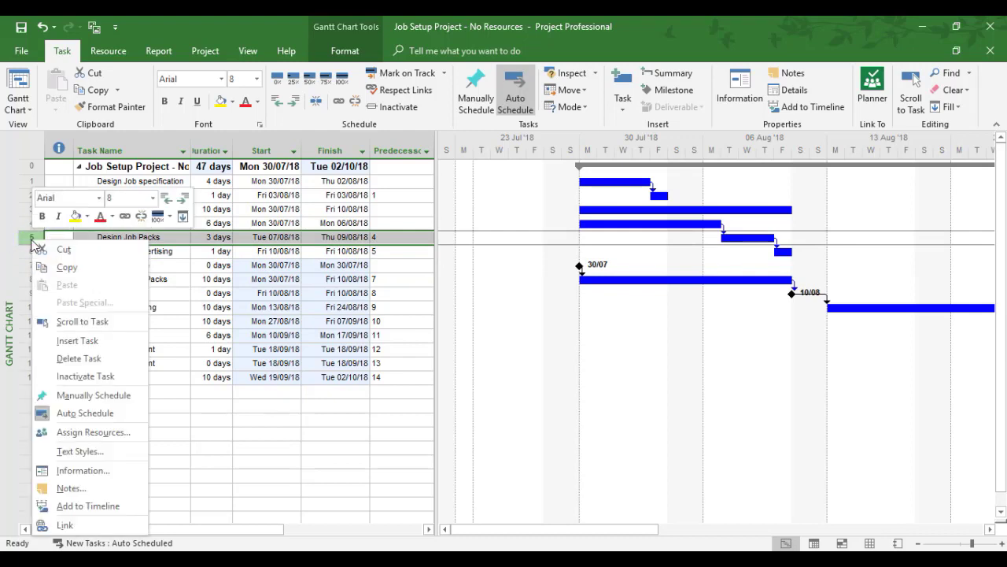
# Step: Insert 'Arrange Promotional Event' above Design Job Packs with a duration of 2 days
pyautogui.click(82, 340)
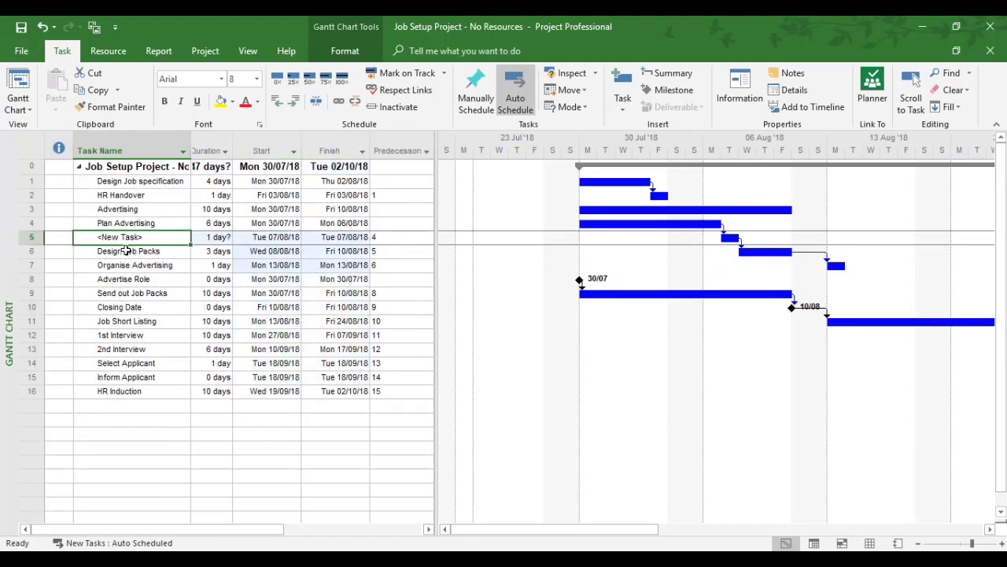
pyautogui.moveTo(105, 236)
pyautogui.mouseDown()
pyautogui.moveTo(122, 250)
pyautogui.moveTo(113, 235)
pyautogui.mouseUp()
pyautogui.write('Arrange Promotional Event')
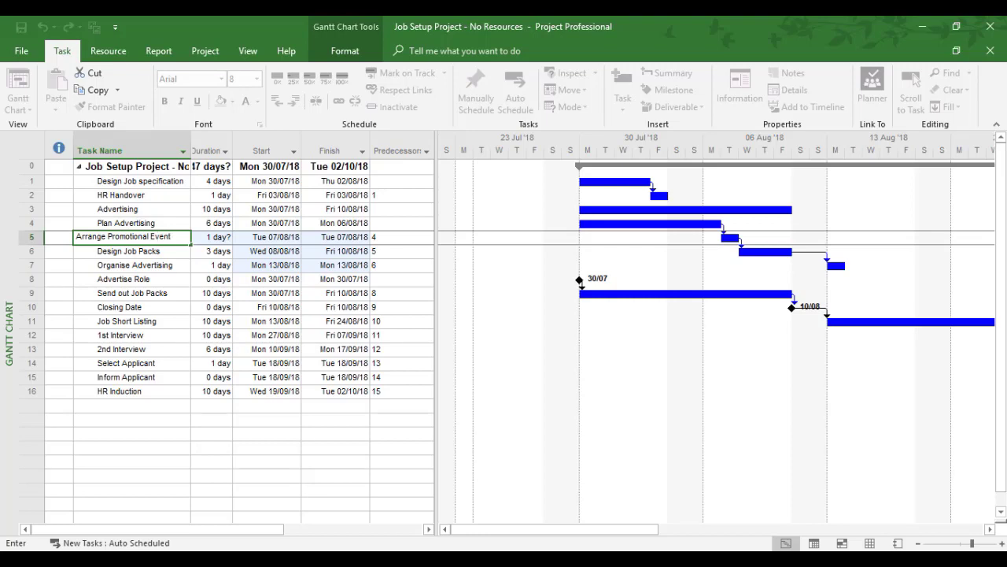
pyautogui.click(130, 396)
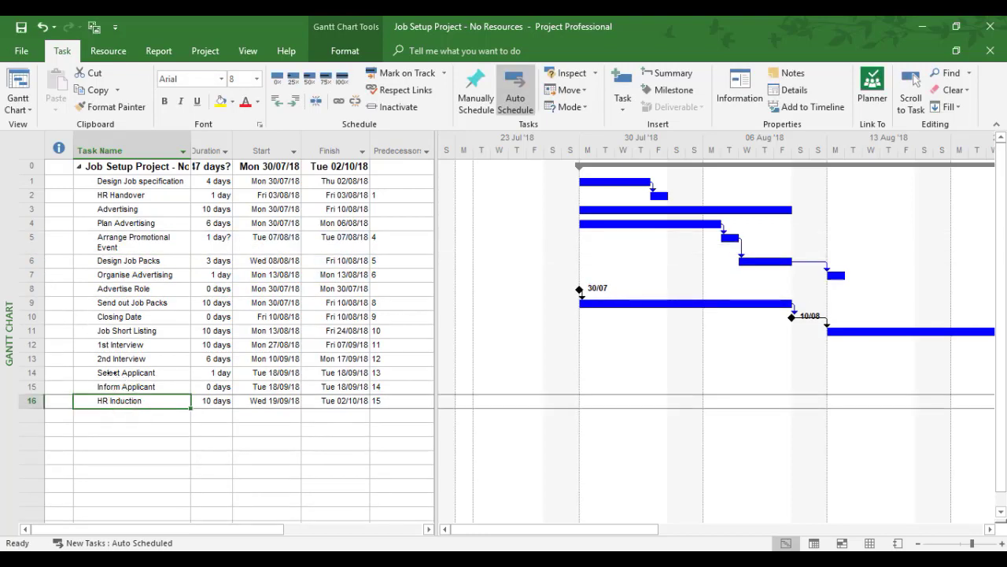
pyautogui.click(210, 247)
pyautogui.write('2')
pyautogui.press('Return')
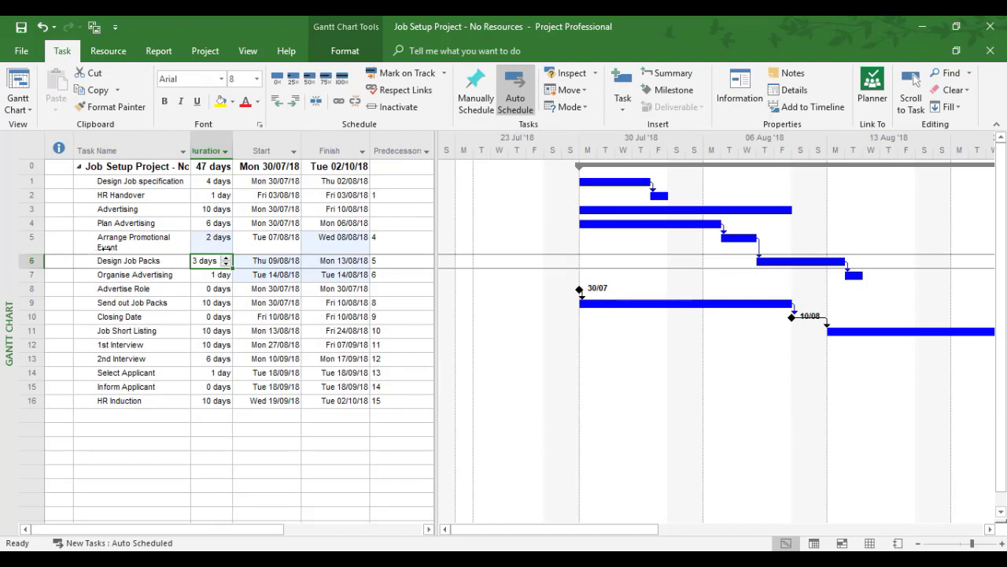
# Step: Indent Plan Advertising, Arrange Promotional Event, Design Job Packs and Organise Advertising under Advertising
pyautogui.click(145, 426)
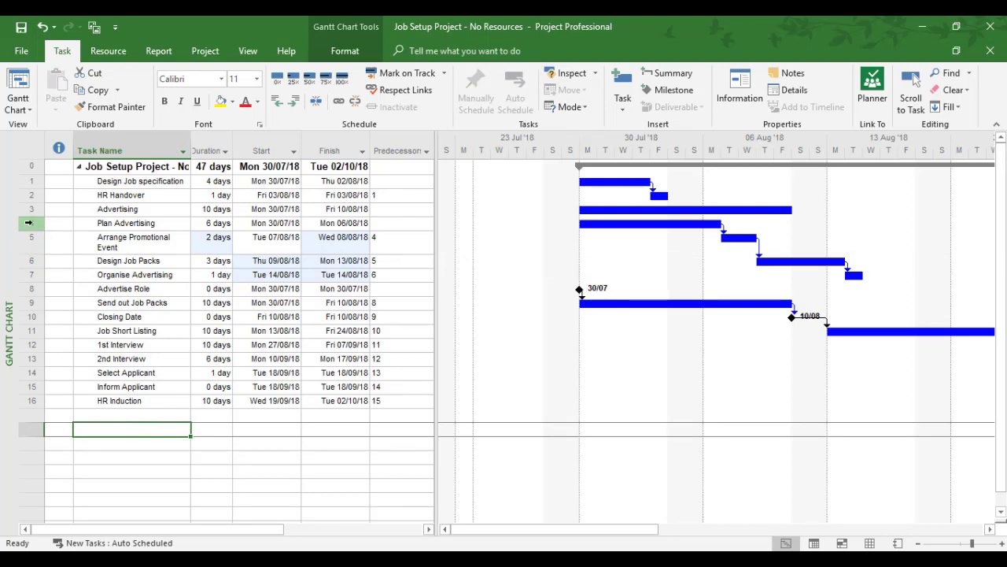
pyautogui.moveTo(28, 223); pyautogui.dragTo(41, 274)
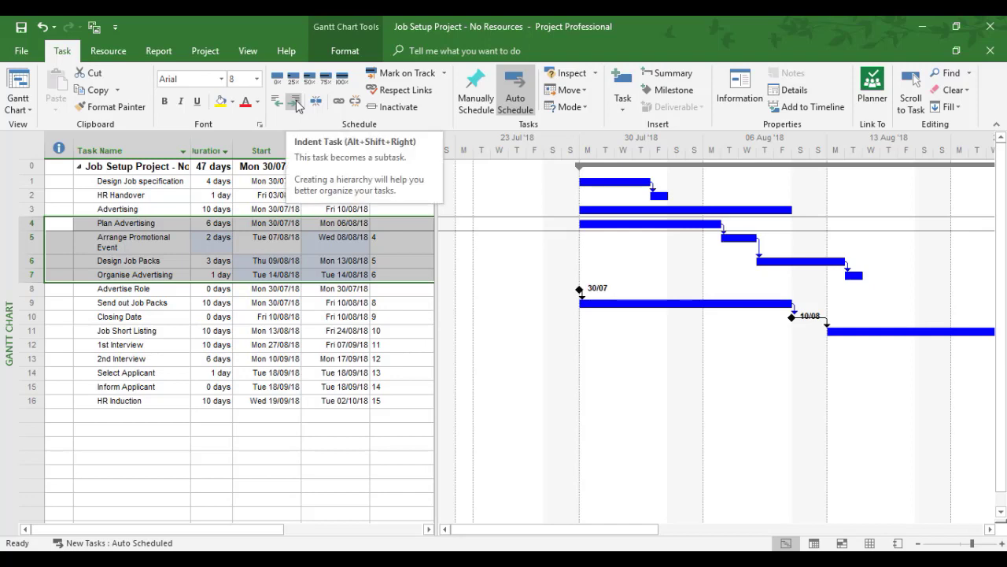
pyautogui.click(295, 103)
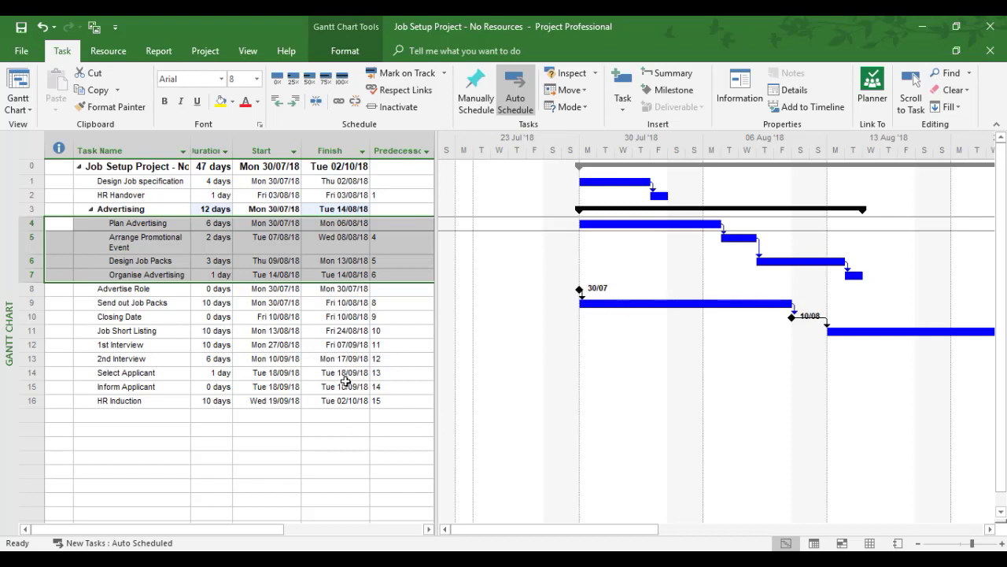
# Step: Link HR Handover to the Advertising summary task
pyautogui.moveTo(56, 226)
pyautogui.mouseDown()
pyautogui.moveTo(28, 199)
pyautogui.moveTo(31, 208)
pyautogui.mouseUp()
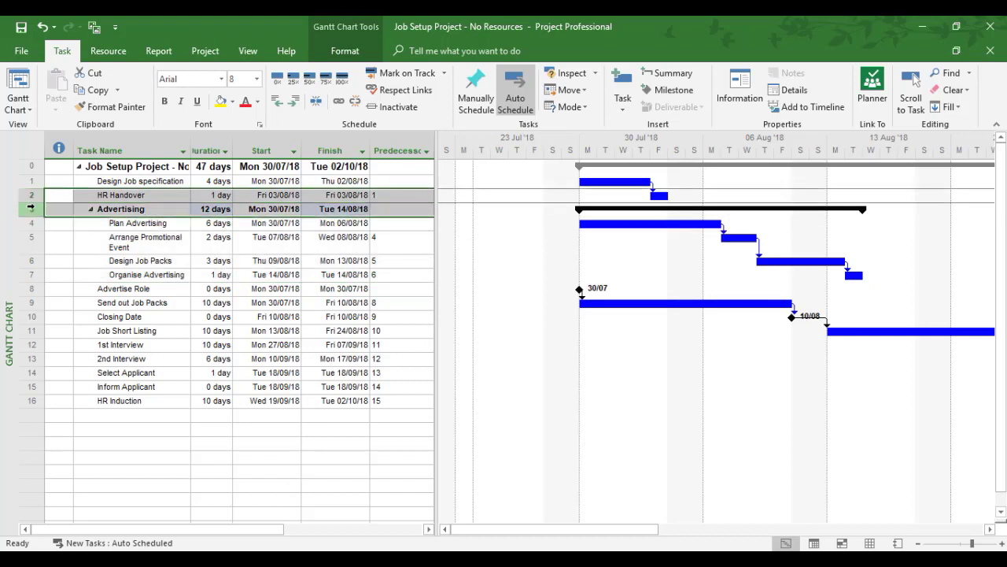
pyautogui.click(339, 102)
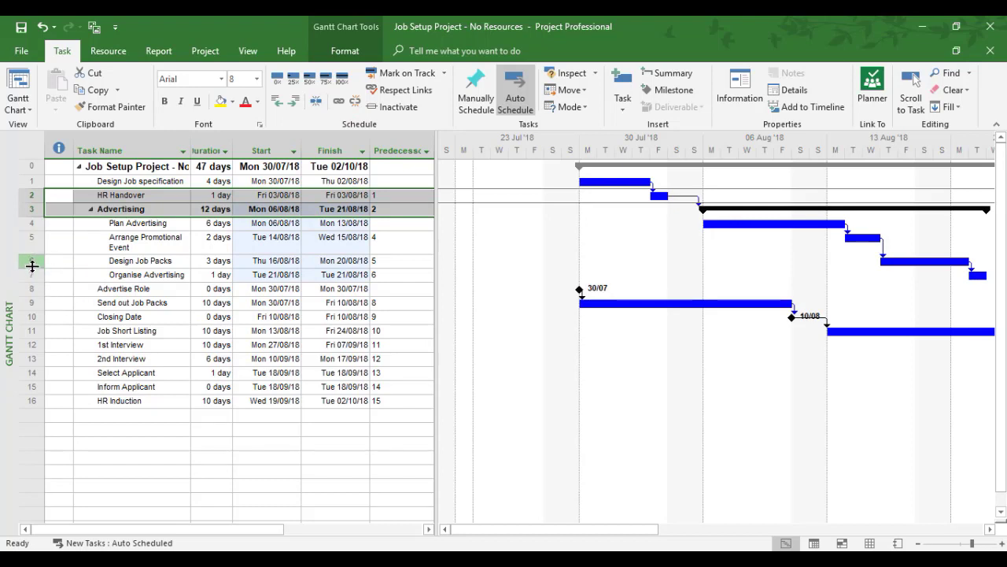
pyautogui.click(76, 306)
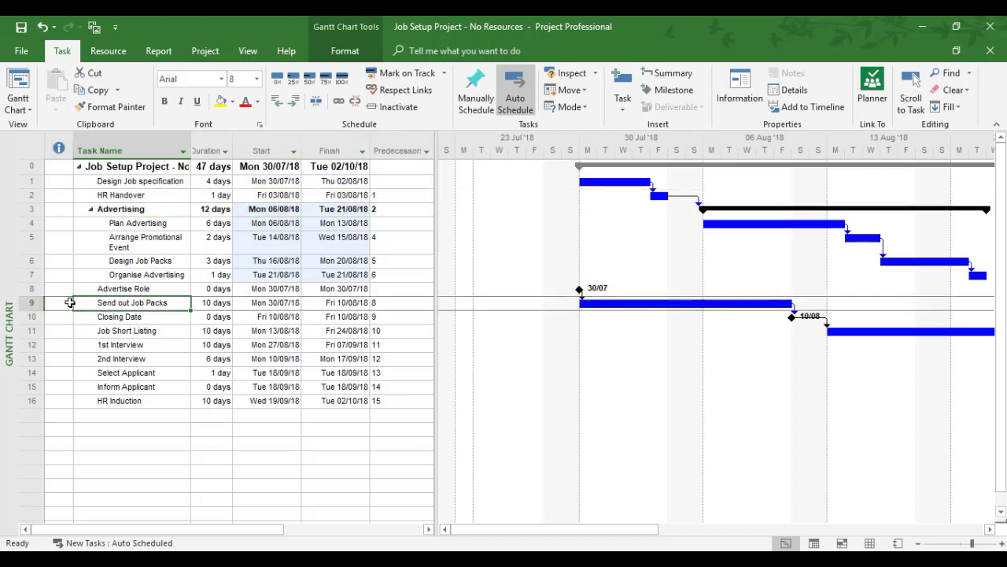
# Step: Link Organise Advertising to Advertise Role, moving Advertise Role to Tue 21/08/18
pyautogui.click(27, 260)
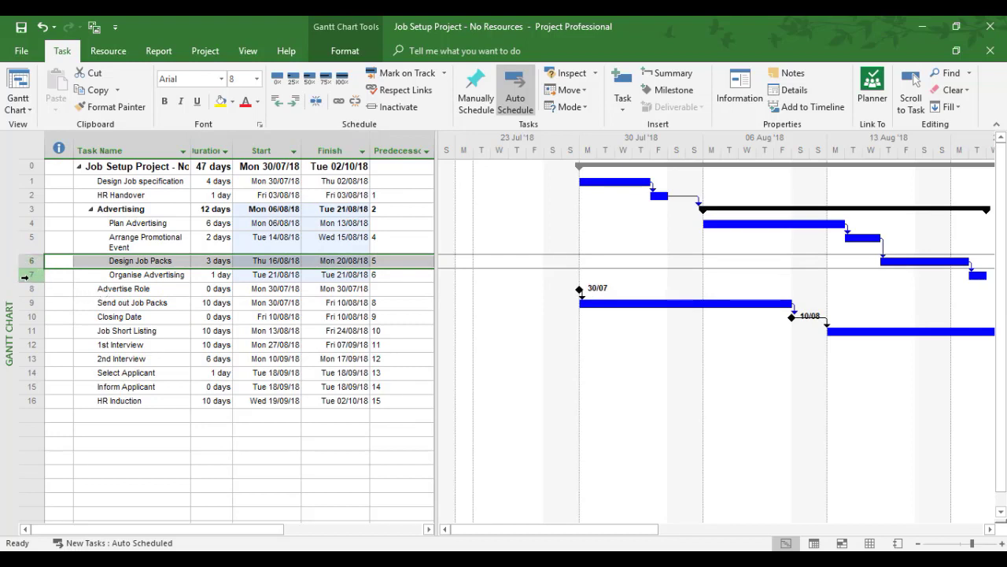
pyautogui.moveTo(25, 275); pyautogui.dragTo(25, 284)
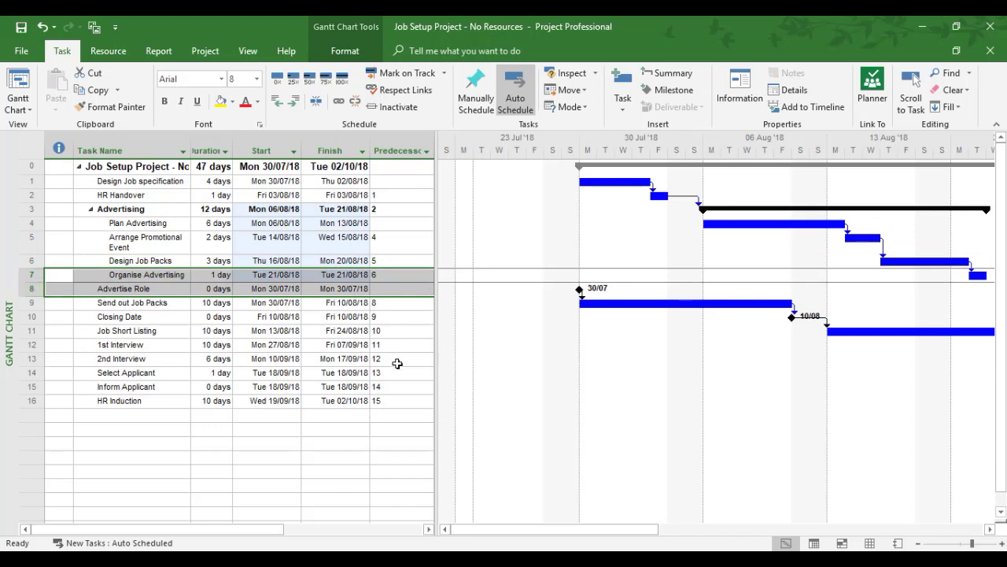
pyautogui.click(338, 103)
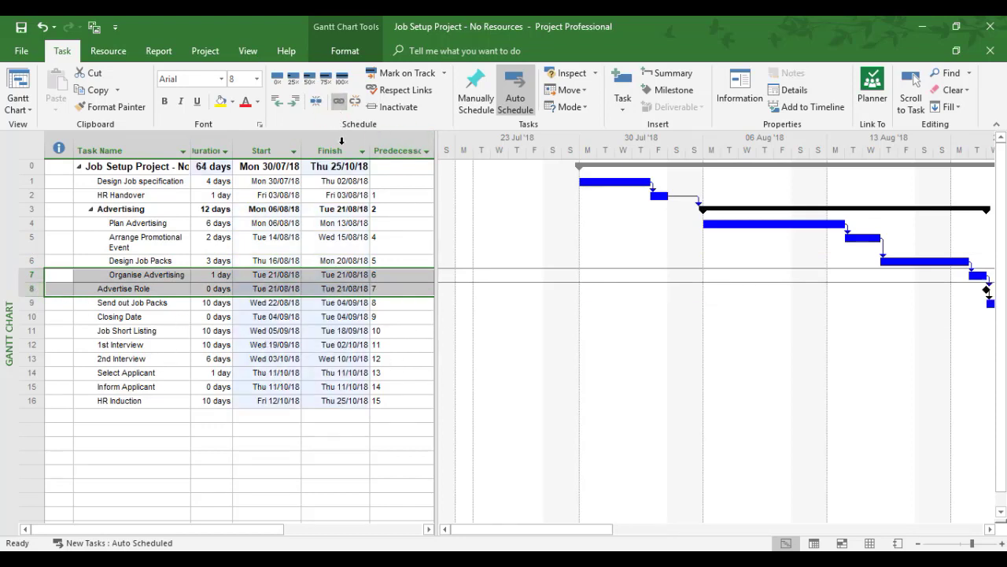
pyautogui.click(227, 472)
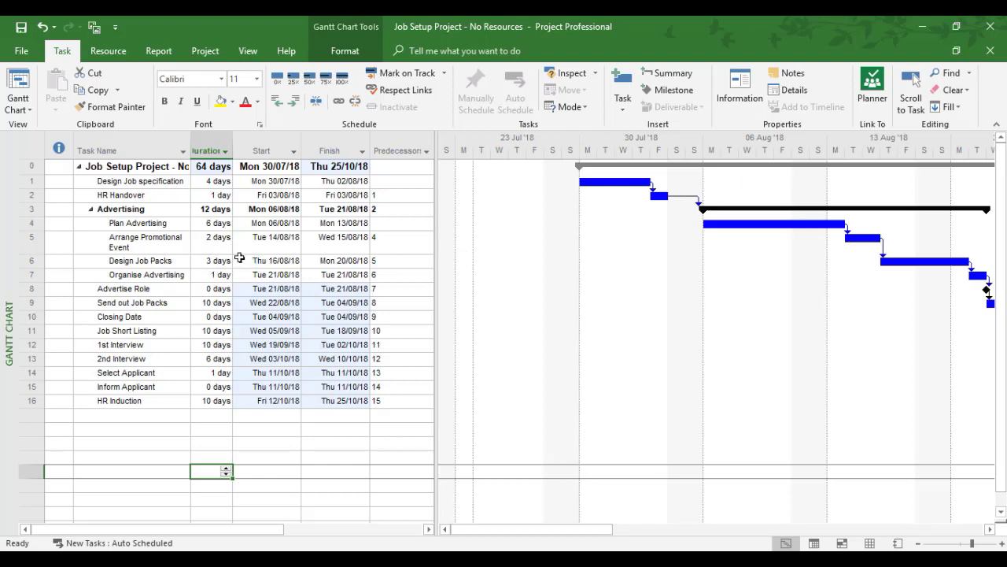
pyautogui.click(27, 261)
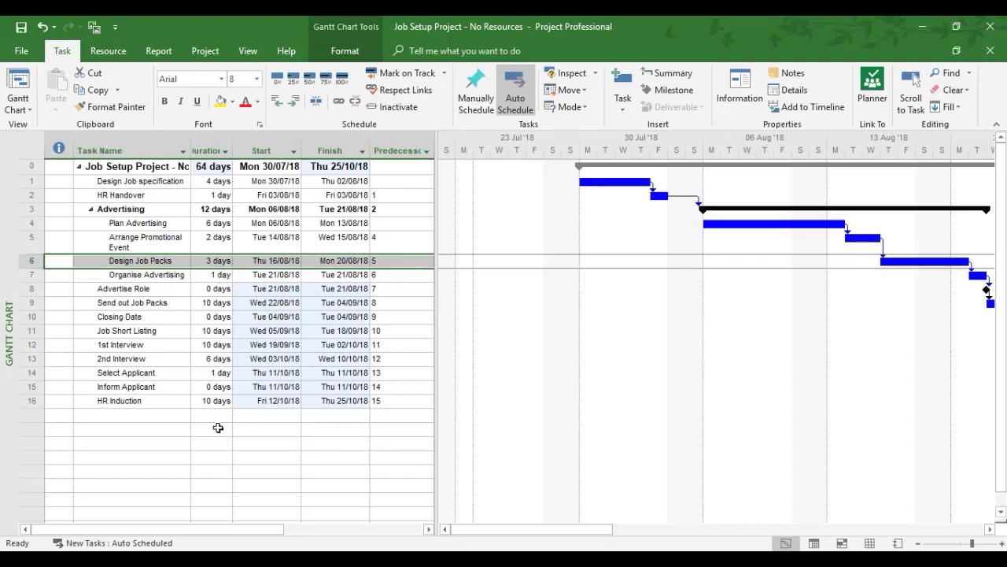
# Step: Change Design Job Packs' predecessor link to Arrange Promotional Event to Start-to-Start (SS)
pyautogui.click(179, 458)
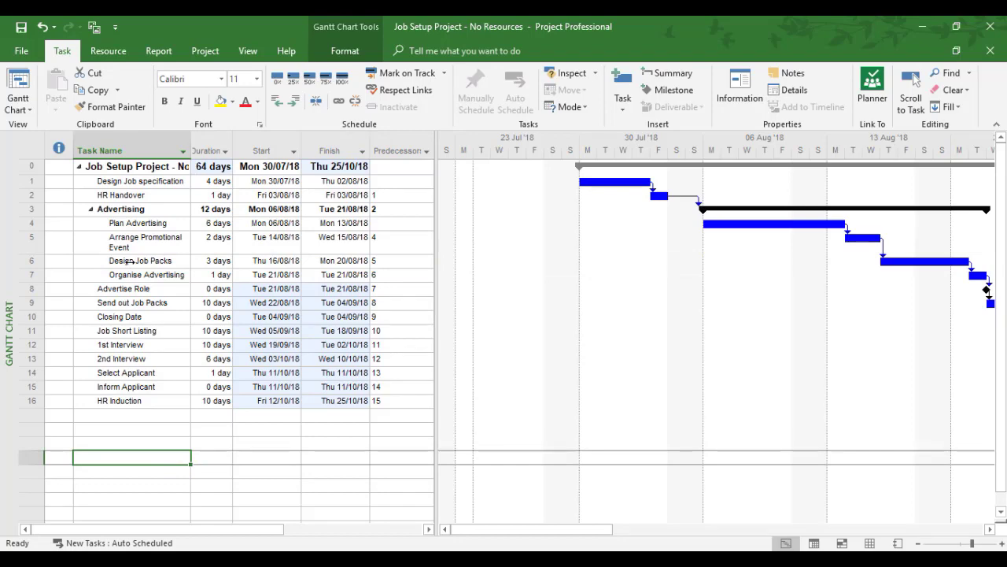
pyautogui.doubleClick(130, 262)
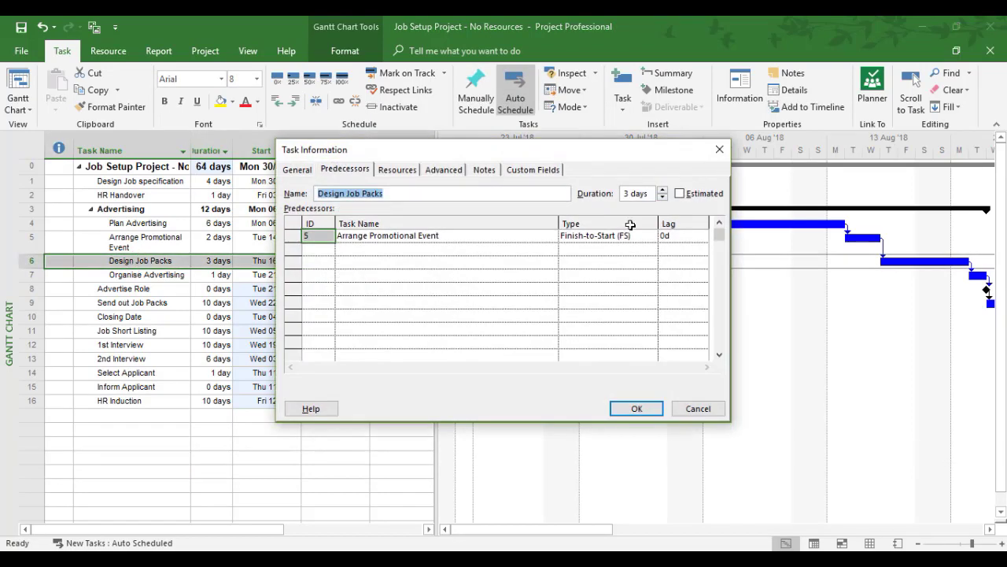
pyautogui.click(622, 236)
pyautogui.click(650, 237)
pyautogui.click(587, 259)
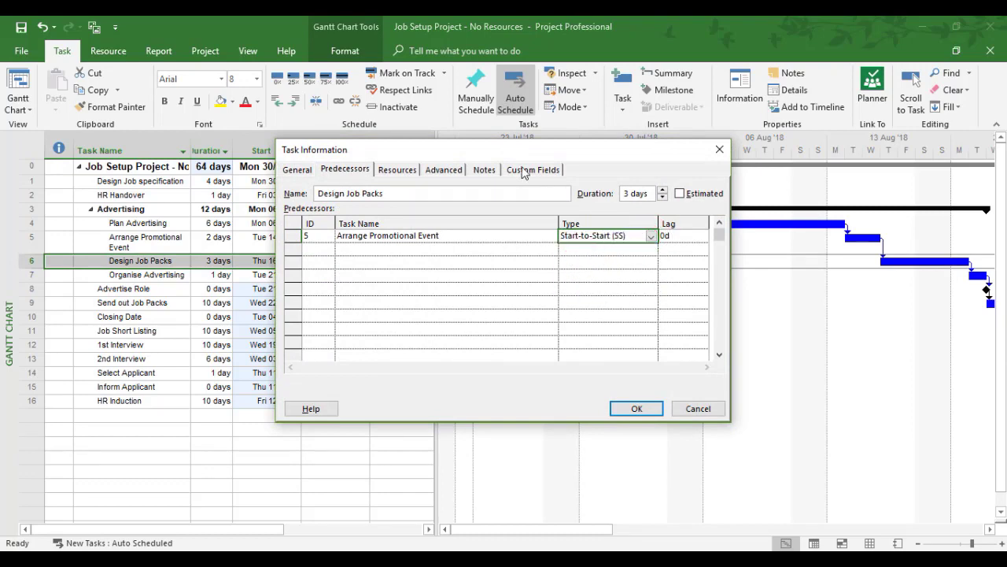
pyautogui.moveTo(508, 156); pyautogui.dragTo(667, 170)
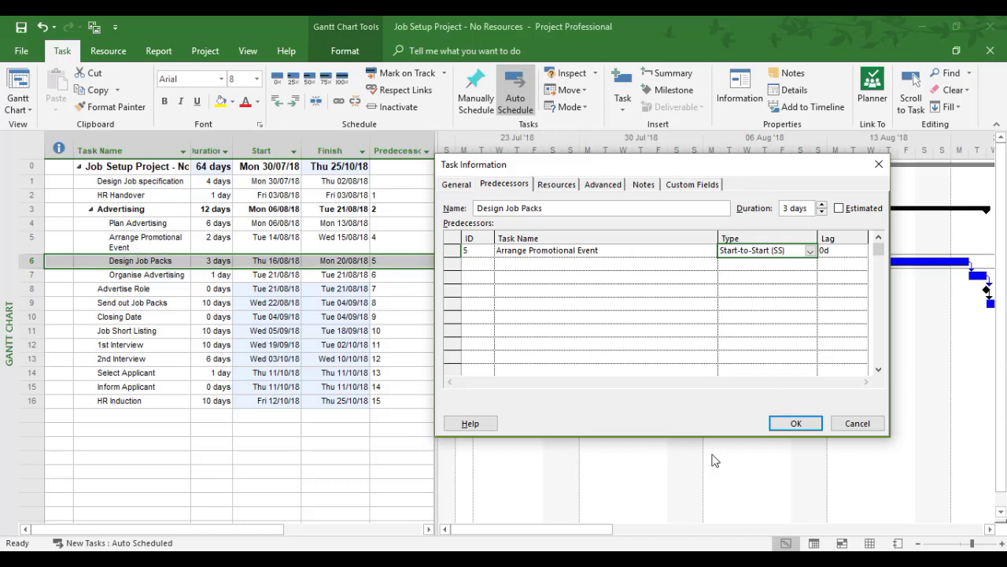
pyautogui.click(789, 425)
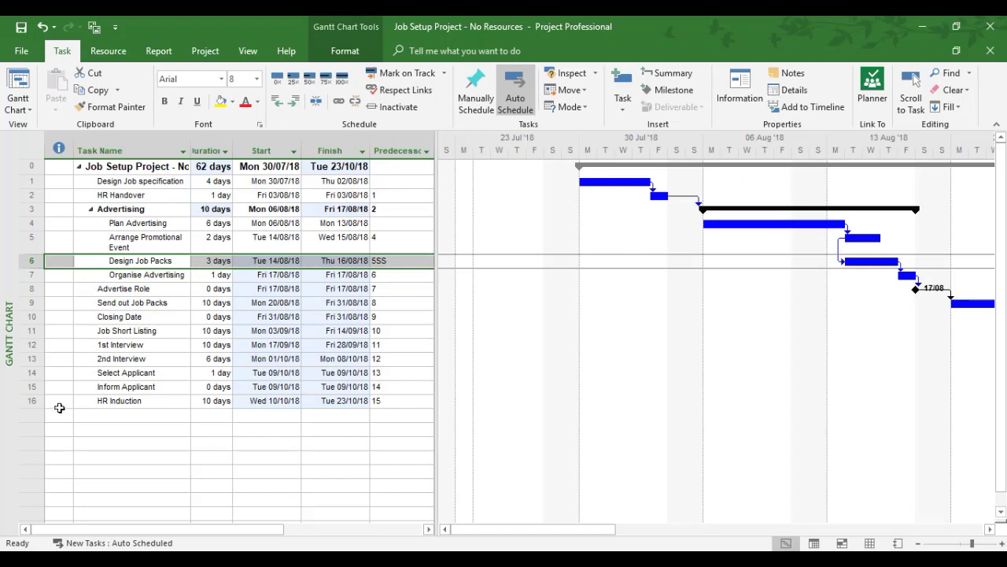
pyautogui.click(57, 167)
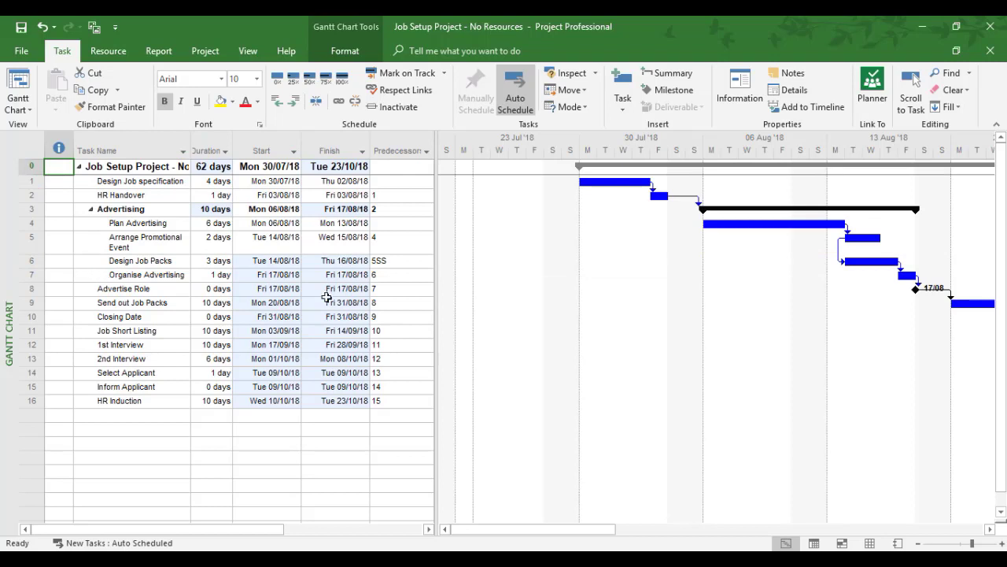